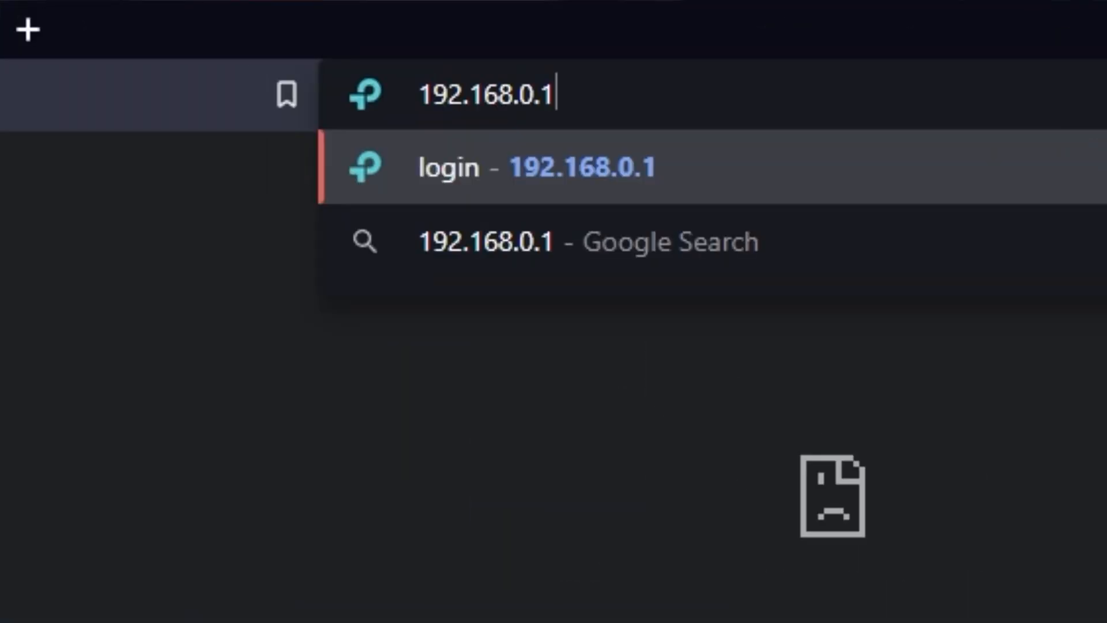
# Load the router admin page at 192.168.0.1
pyautogui.press('Return')
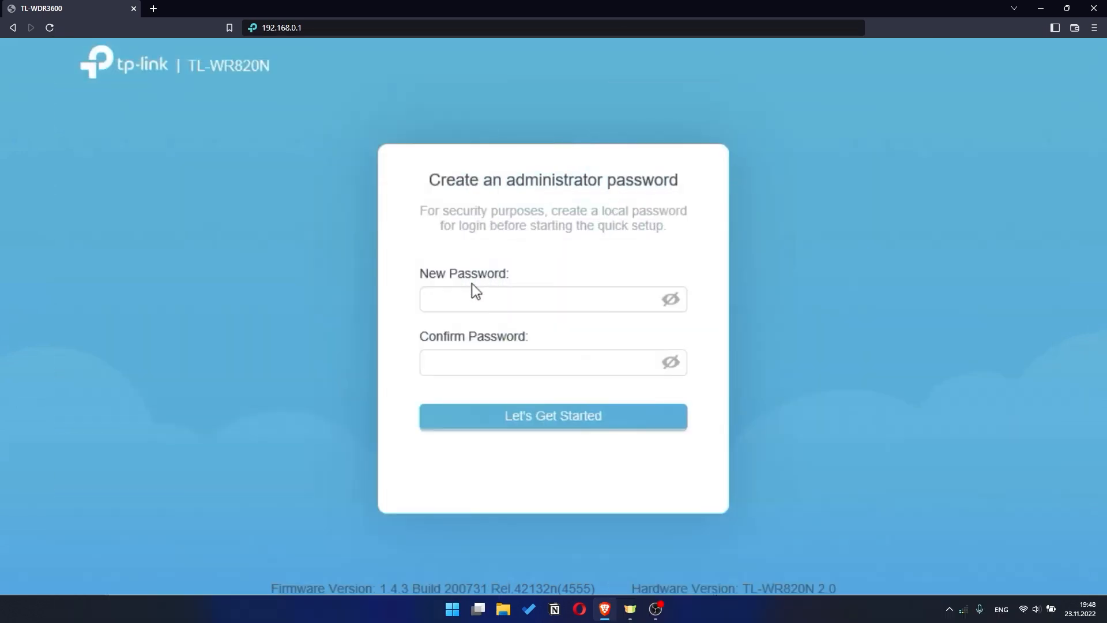
# Enter the new administrator password in both New Password and Confirm Password, then submit
pyautogui.click(461, 289)
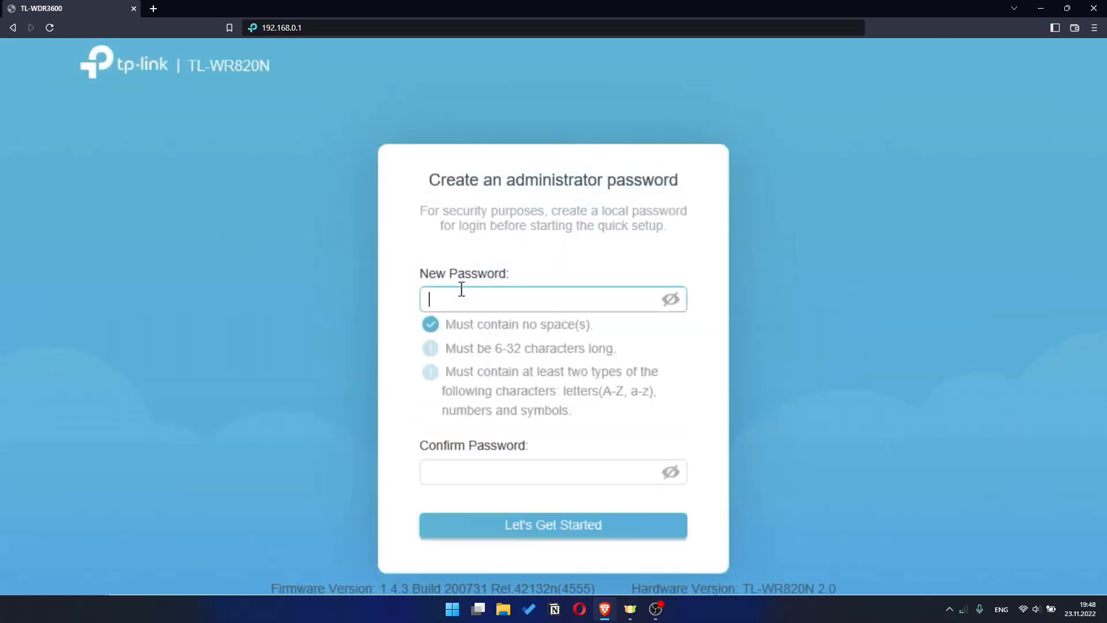
pyautogui.write('••••••••••')
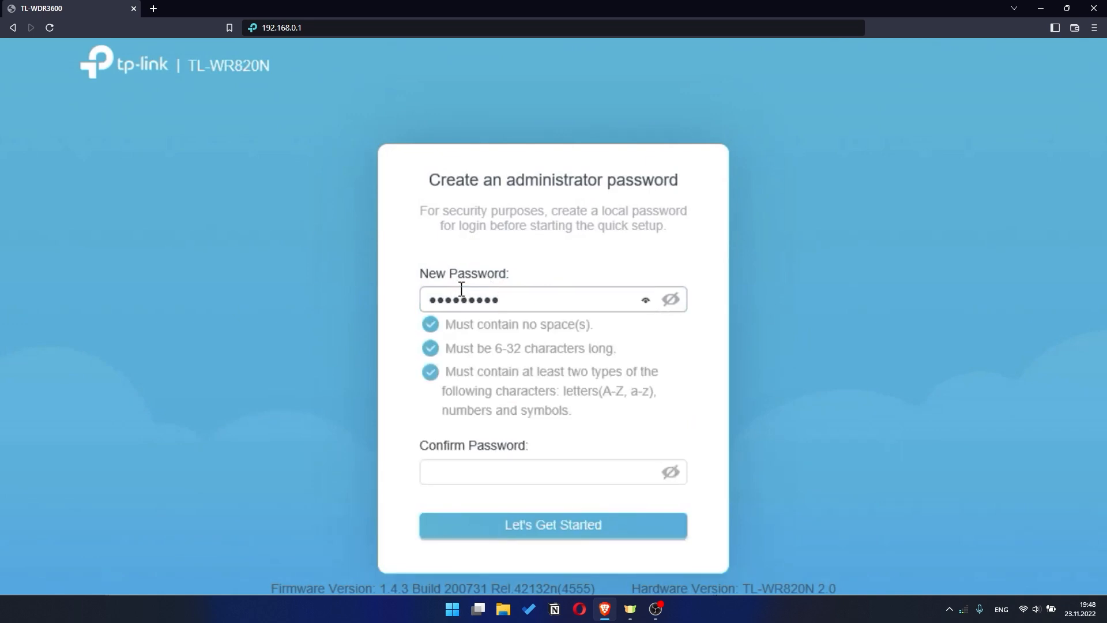
pyautogui.click(473, 472)
pyautogui.write('••••••••')
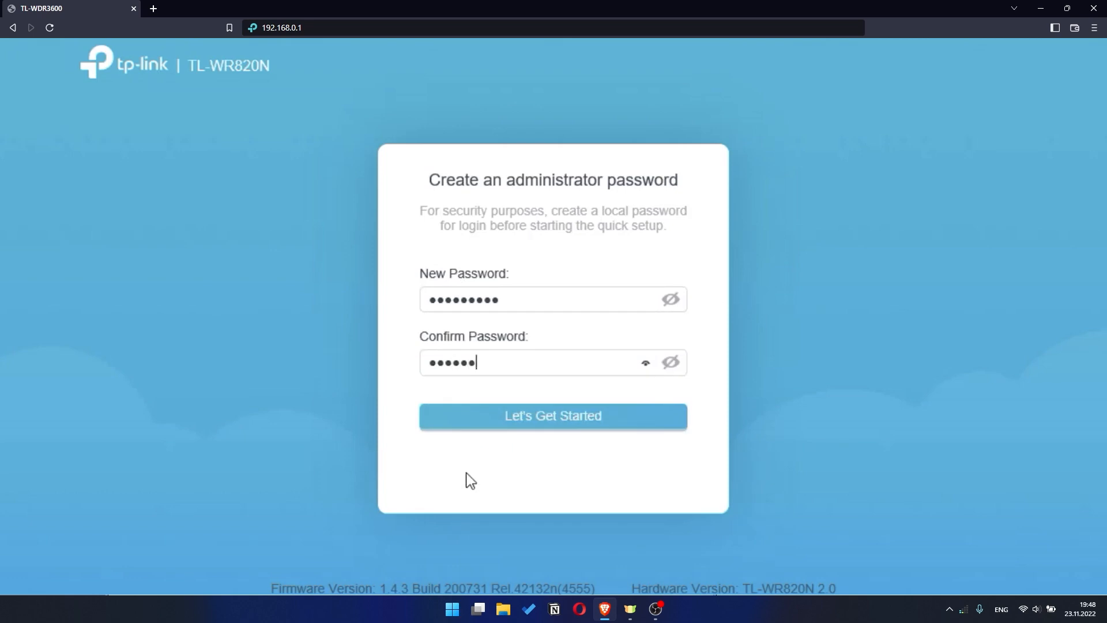
pyautogui.write('••')
pyautogui.click(568, 420)
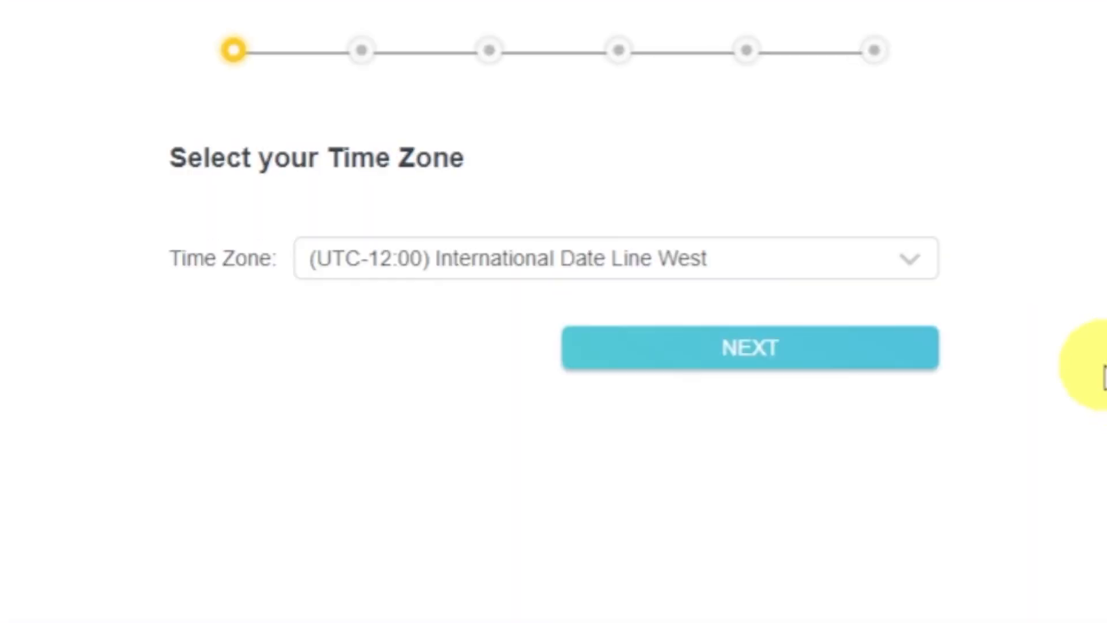
# Leave the time zone at (UTC-12:00) International Date Line West and continue
pyautogui.click(931, 268)
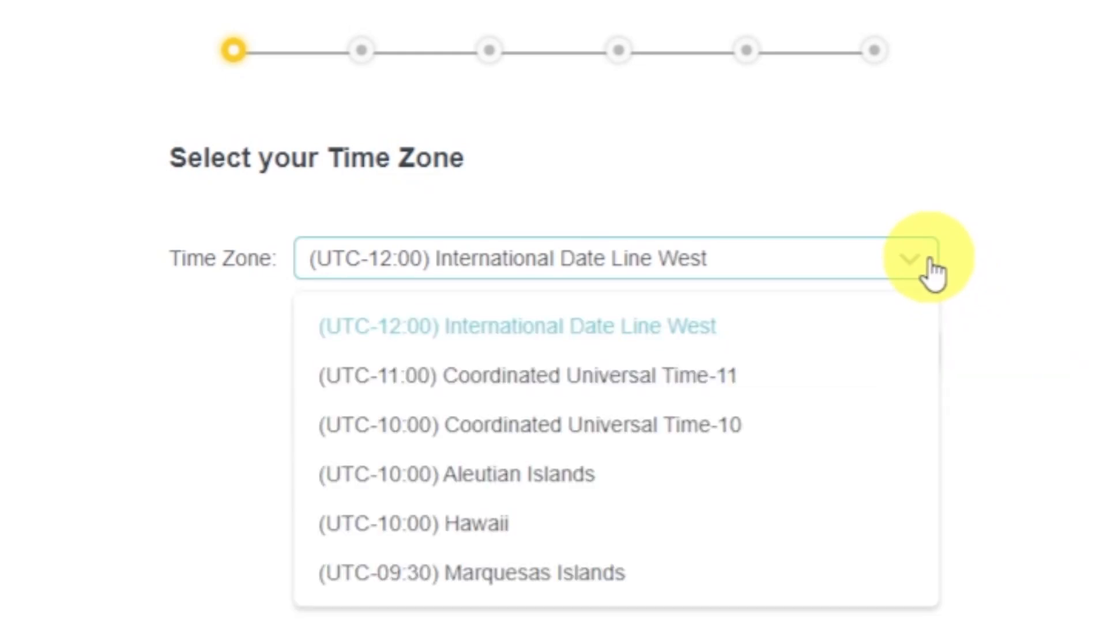
pyautogui.click(930, 268)
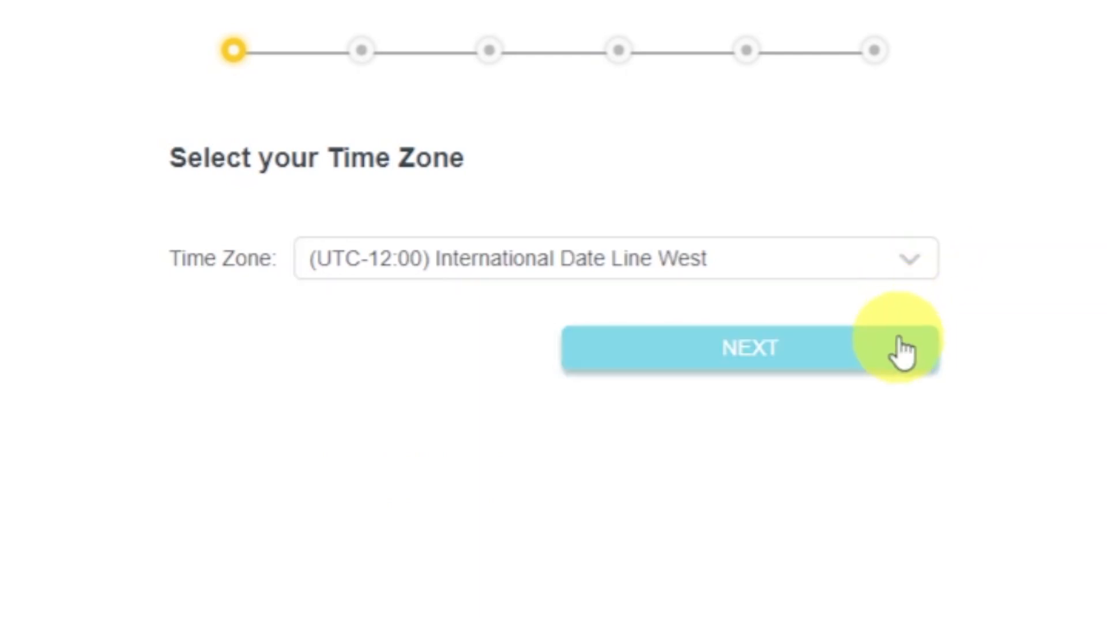
pyautogui.click(899, 366)
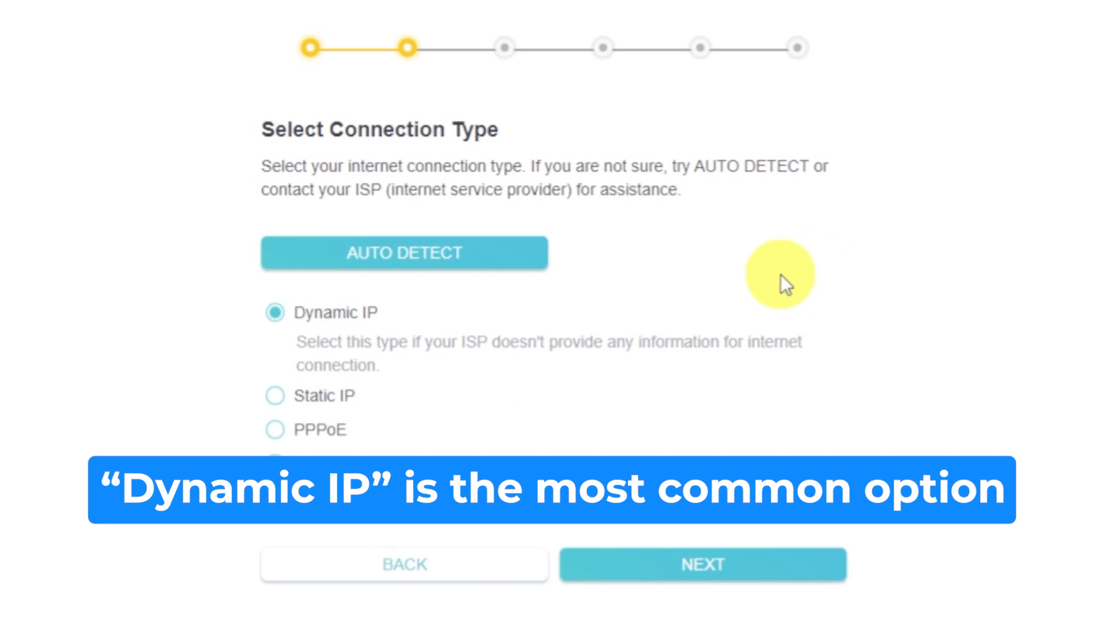
# Auto-detect the connection, select Dynamic IP, and continue to its settings
pyautogui.click(501, 252)
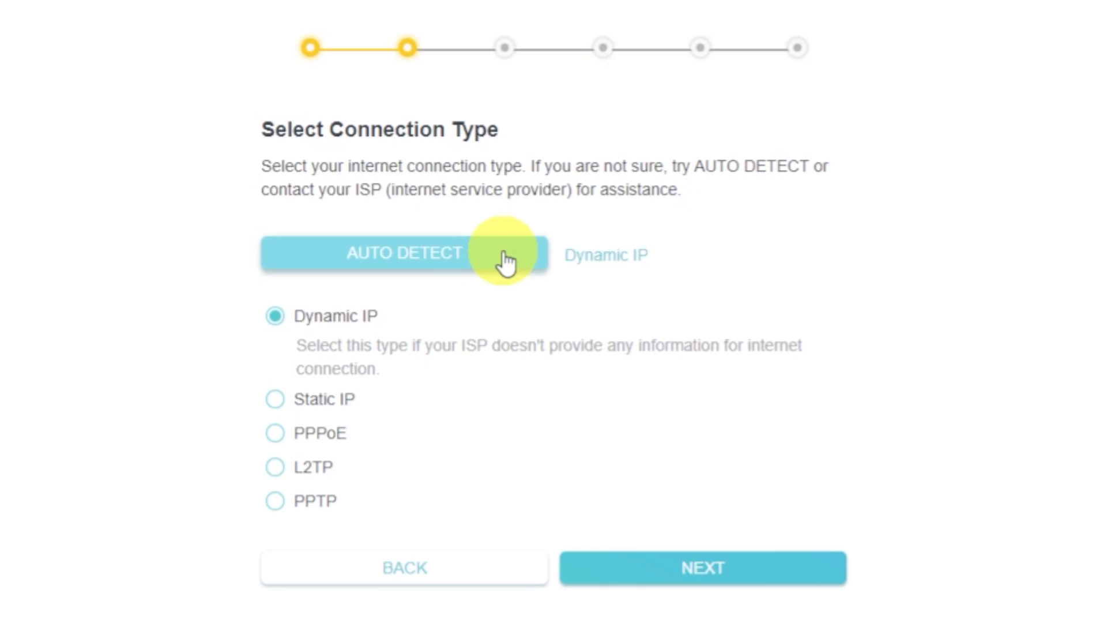
pyautogui.click(274, 318)
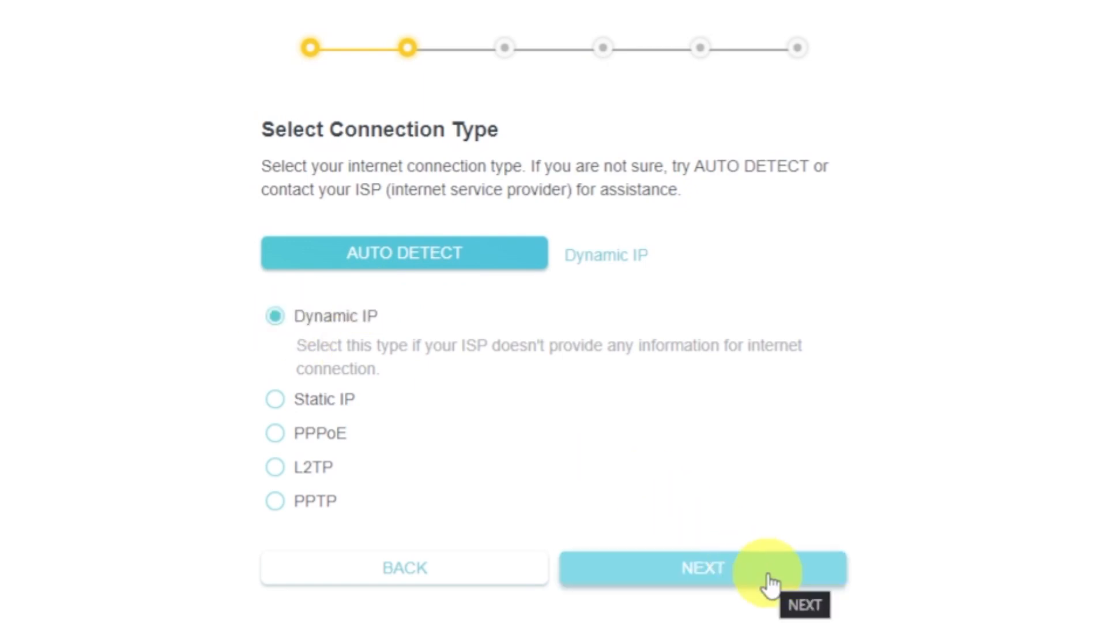
pyautogui.click(768, 575)
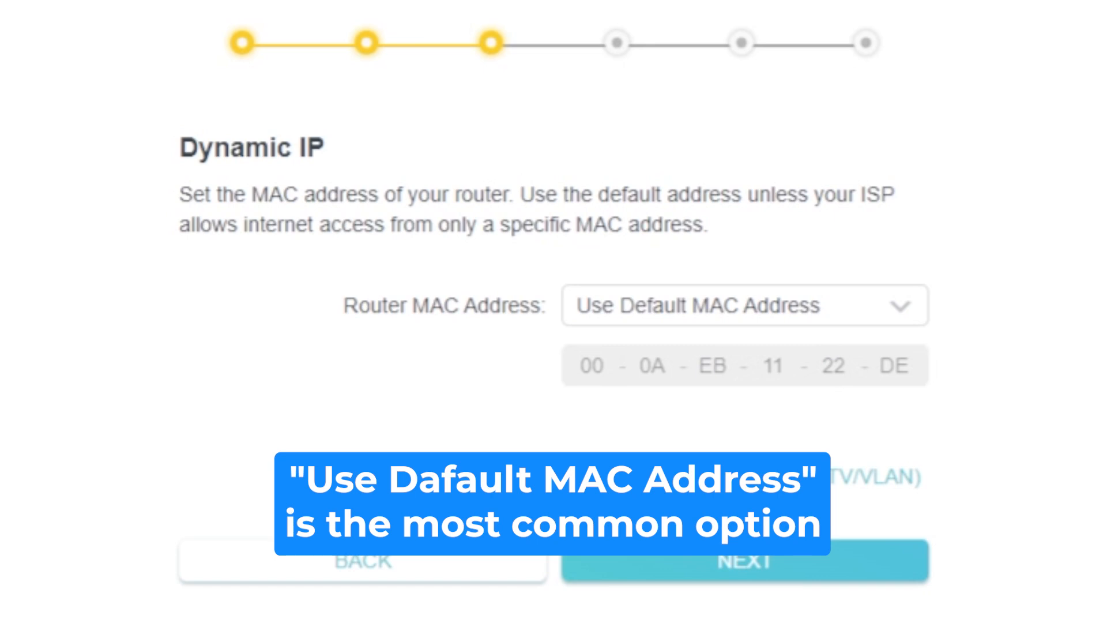
# Keep Router MAC Address on Use Default MAC Address and continue
pyautogui.click(916, 320)
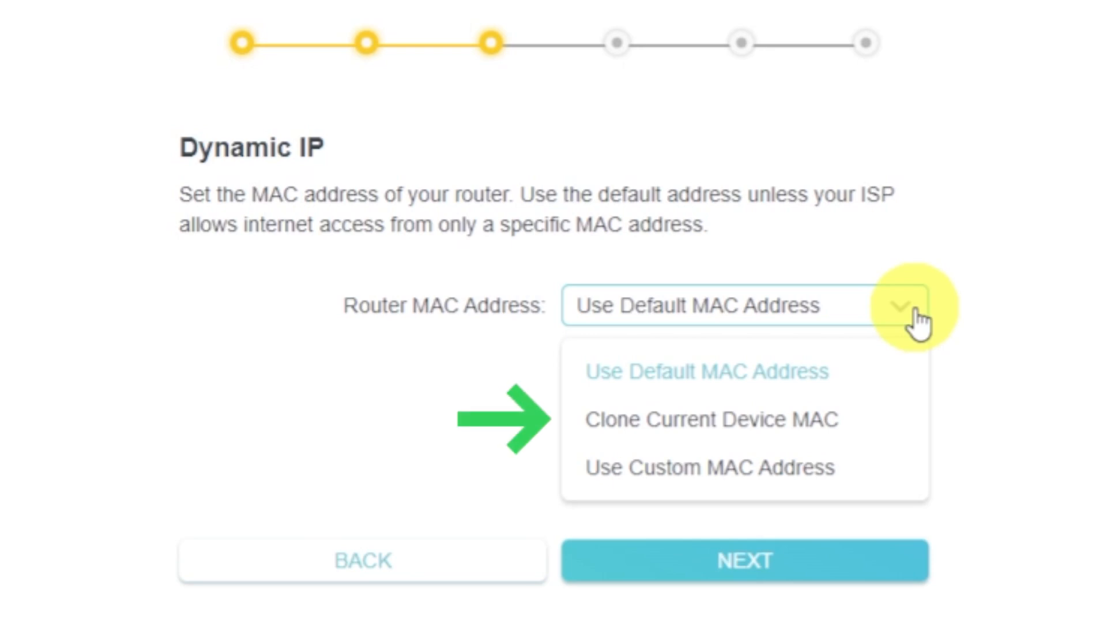
pyautogui.click(917, 320)
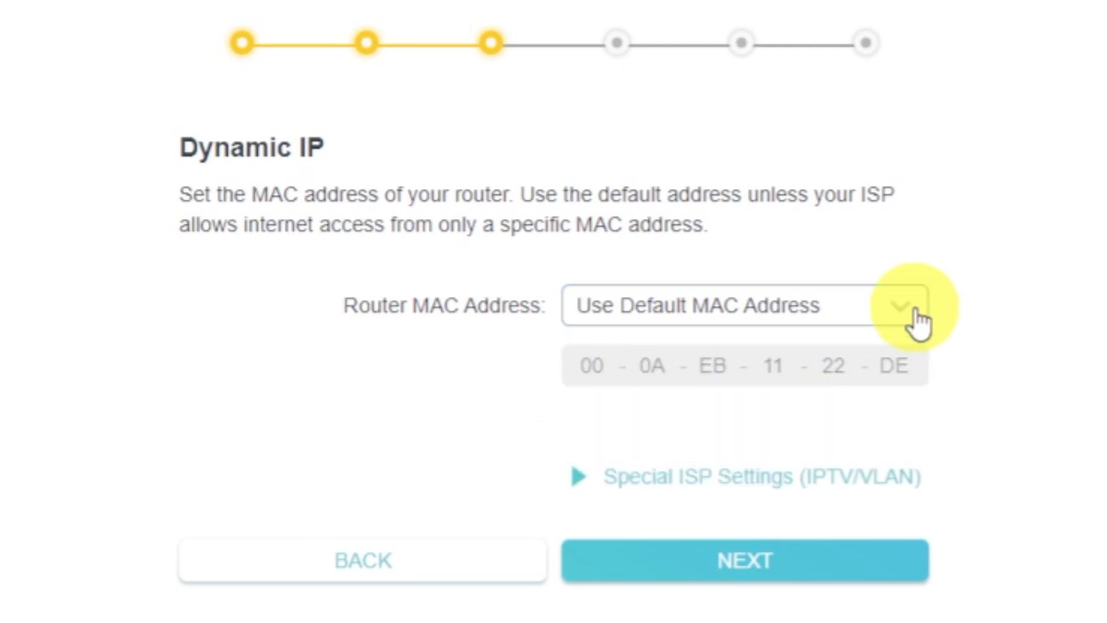
pyautogui.click(869, 557)
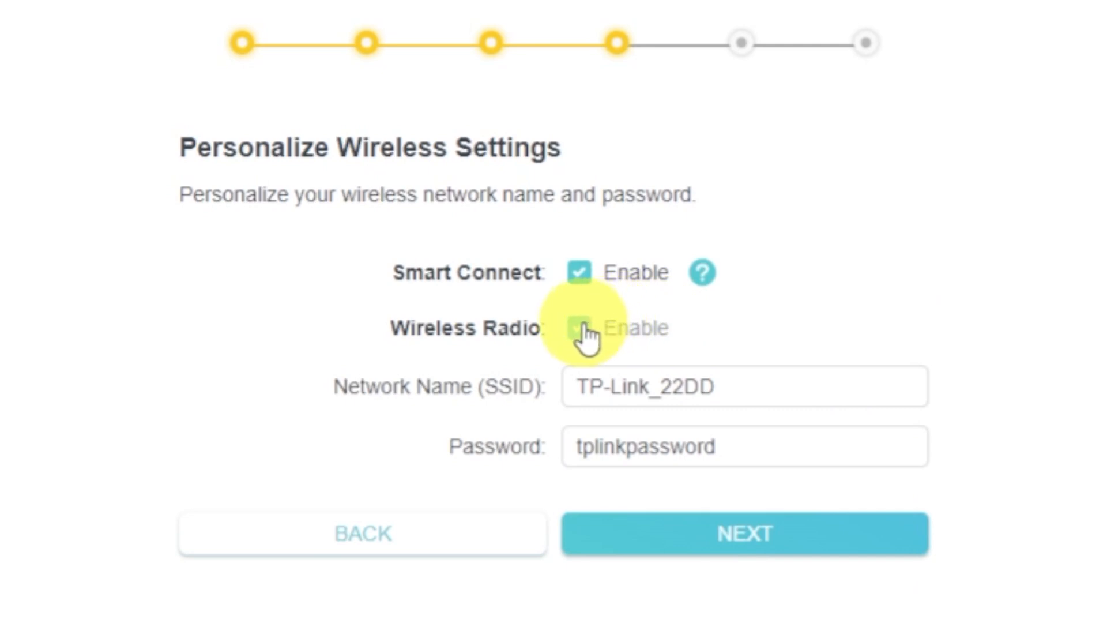
# Accept the SSID TP-Link_22DD and its existing Wi-Fi password unchanged
pyautogui.click(794, 391)
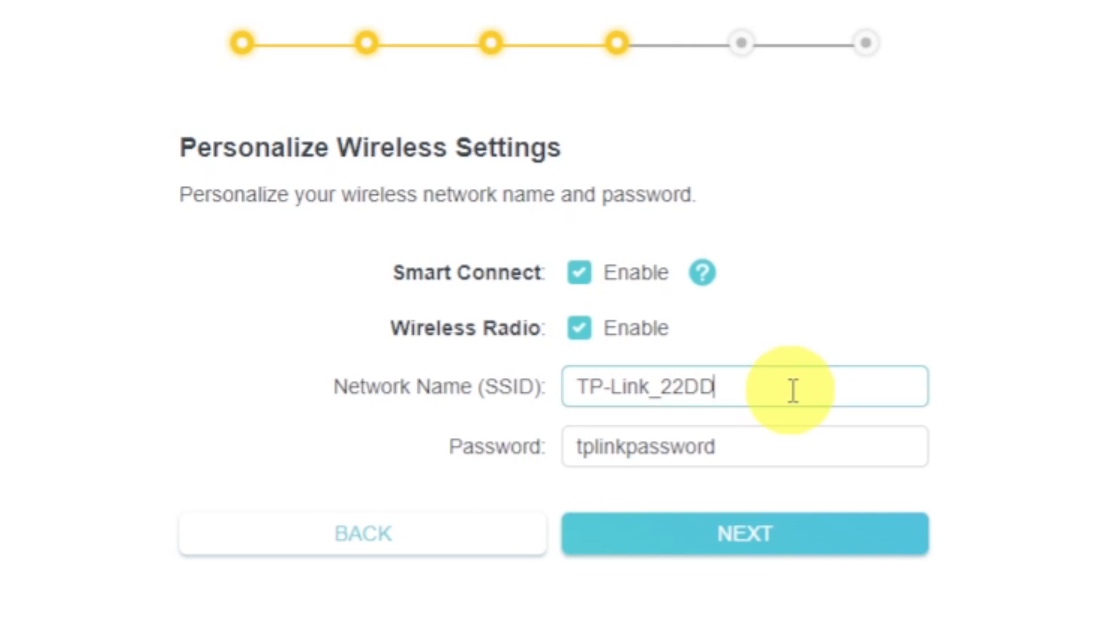
pyautogui.click(786, 445)
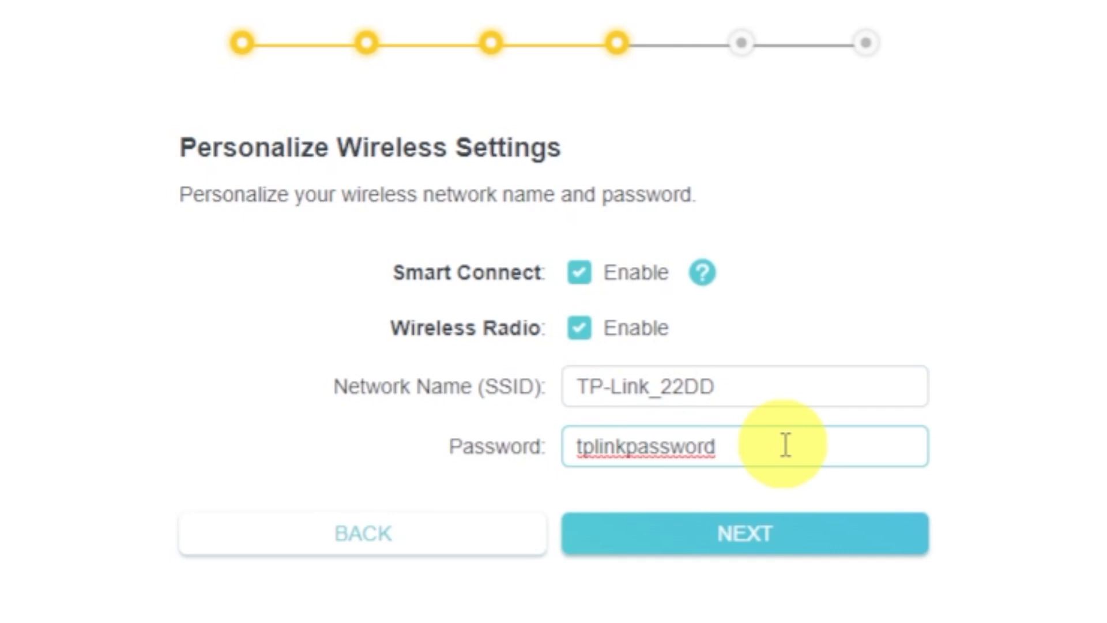
pyautogui.click(787, 535)
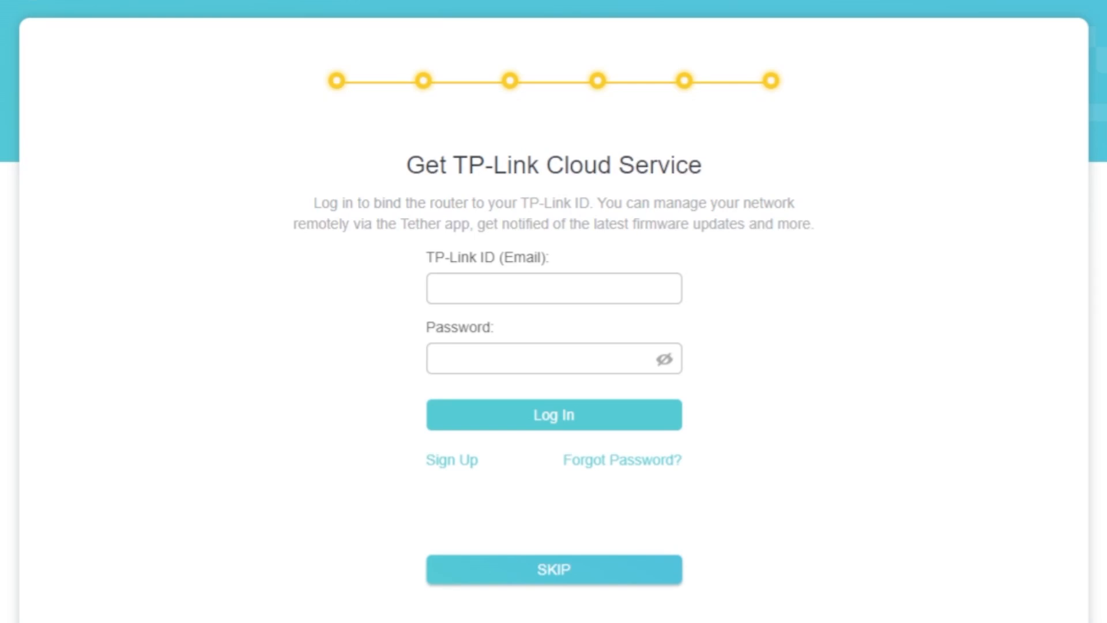
# Skip TP-Link Cloud binding, finish the summary, and skip the failed internet check
pyautogui.click(551, 570)
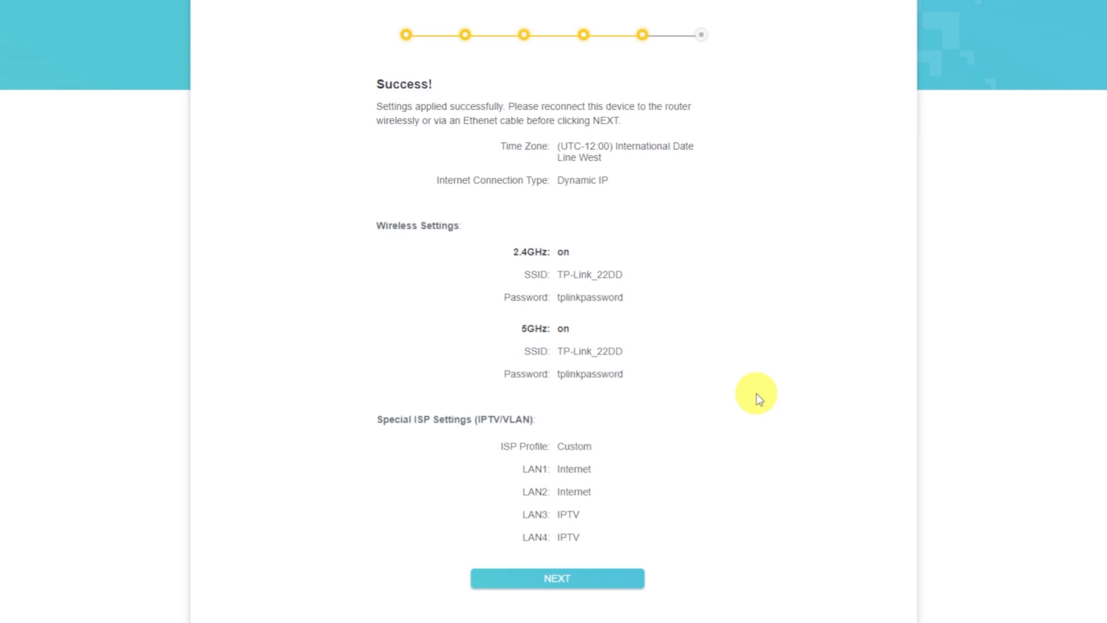
pyautogui.click(620, 580)
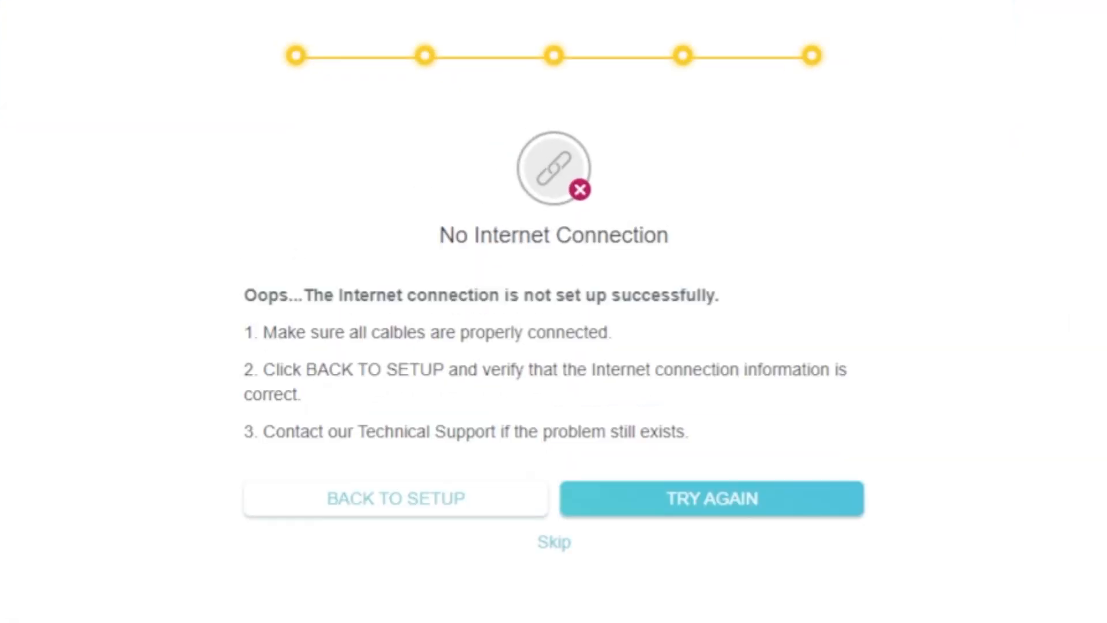
pyautogui.click(559, 542)
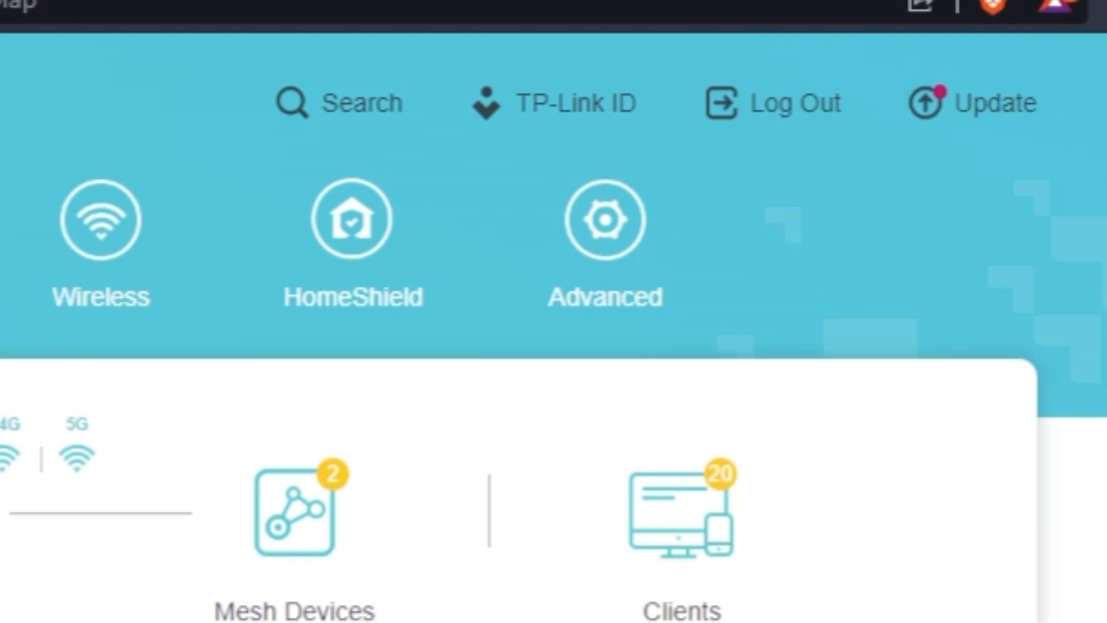
# Reboot the router from Advanced > System > Reboot
pyautogui.click(589, 308)
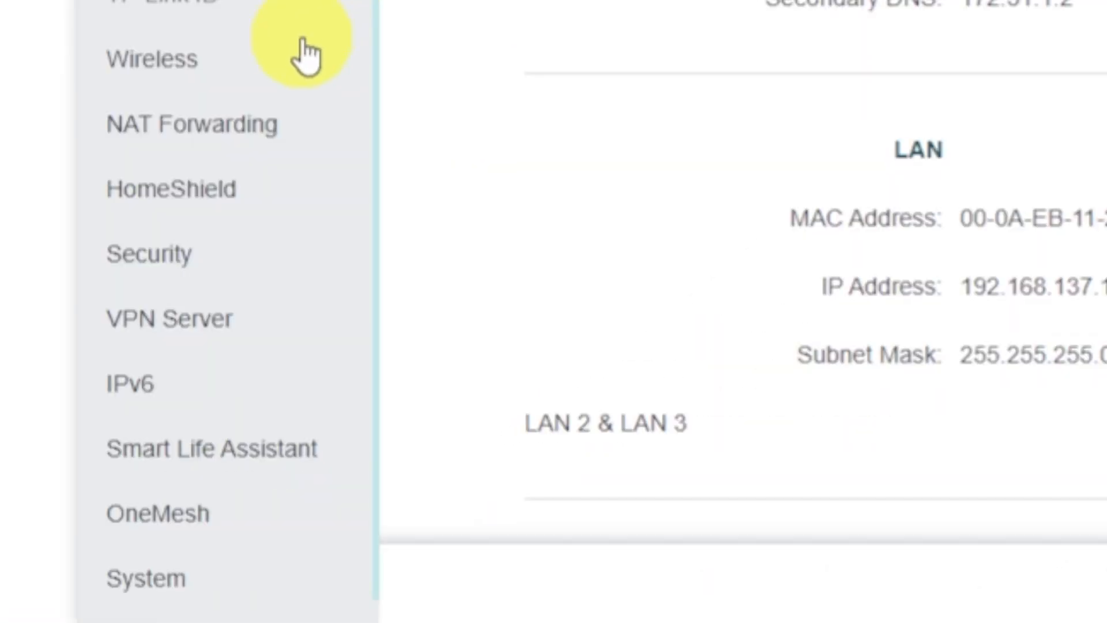
pyautogui.scroll(-1, 326, 430)
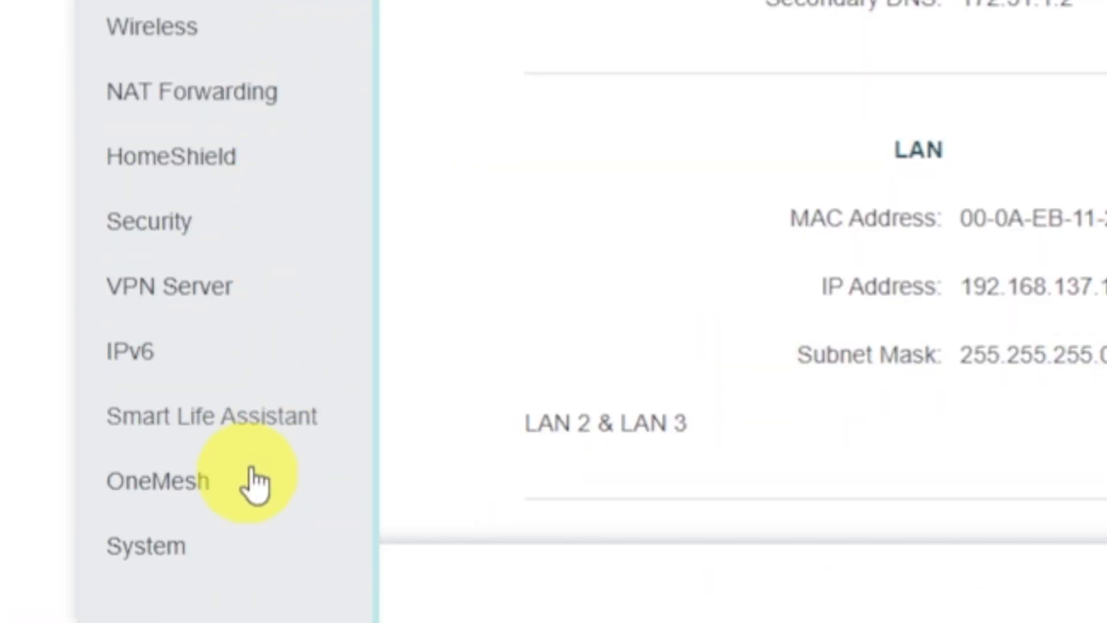
pyautogui.click(223, 567)
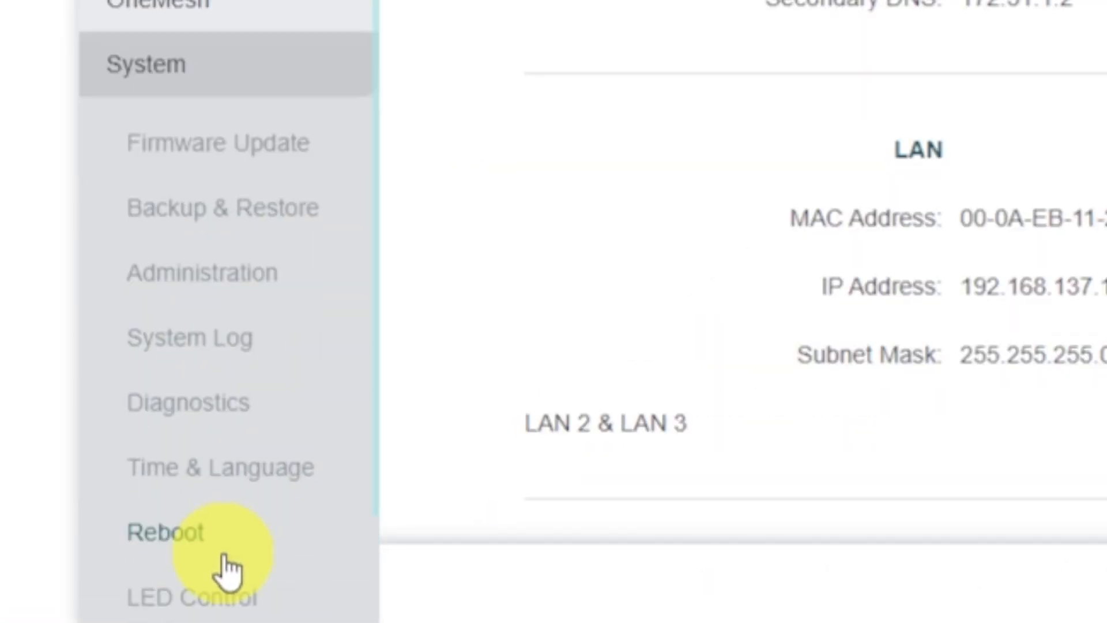
pyautogui.click(272, 539)
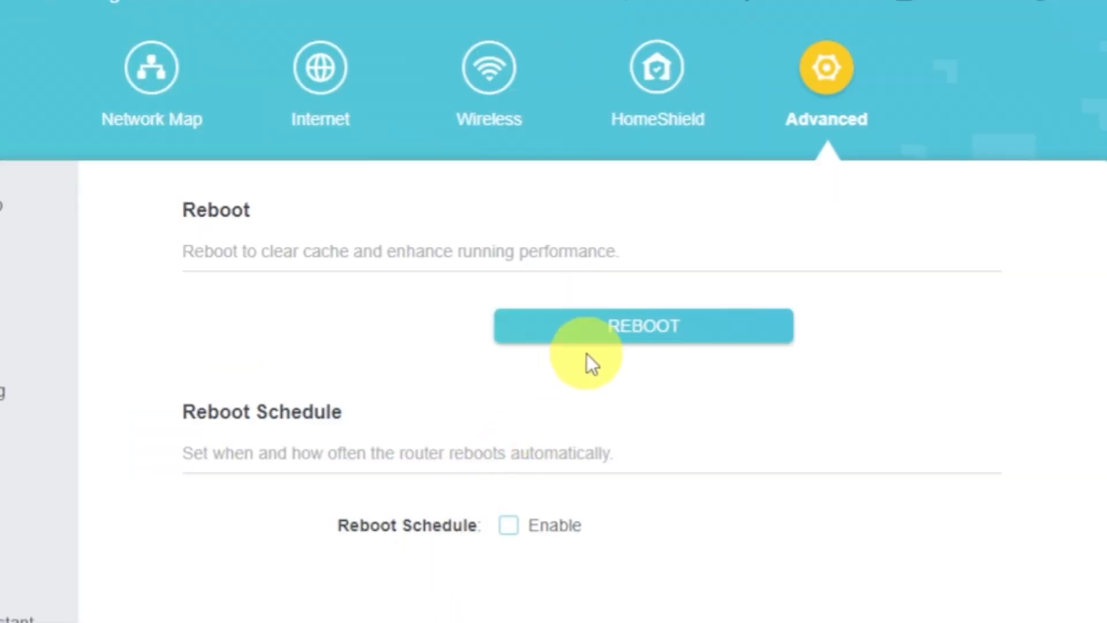
pyautogui.click(599, 344)
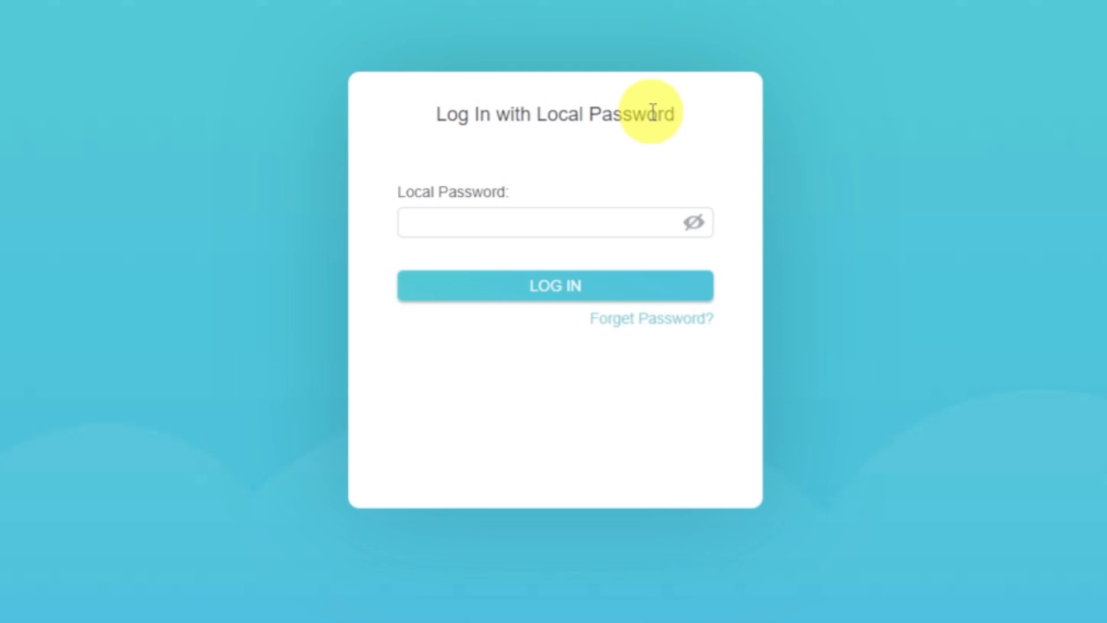
# Log back in with the local admin password
pyautogui.click(611, 230)
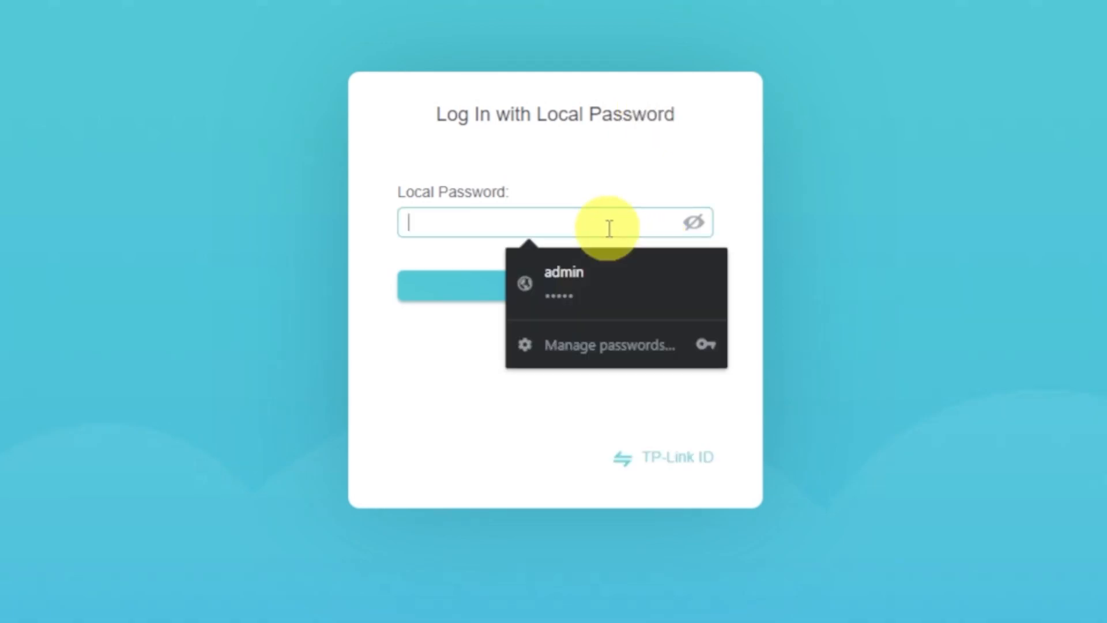
pyautogui.write('ad')
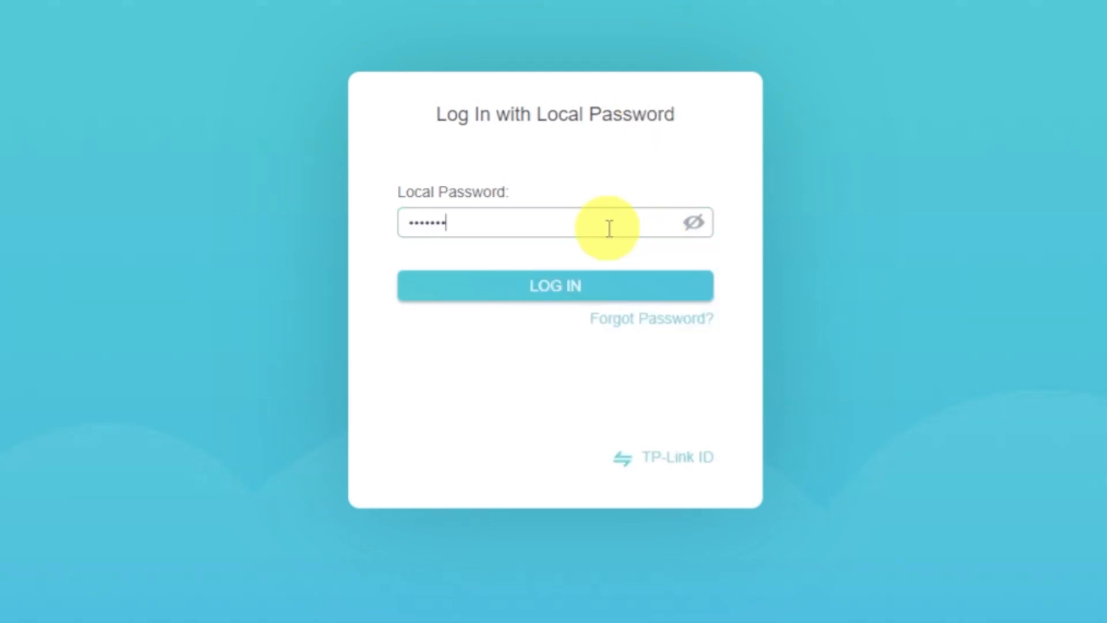
pyautogui.click(583, 287)
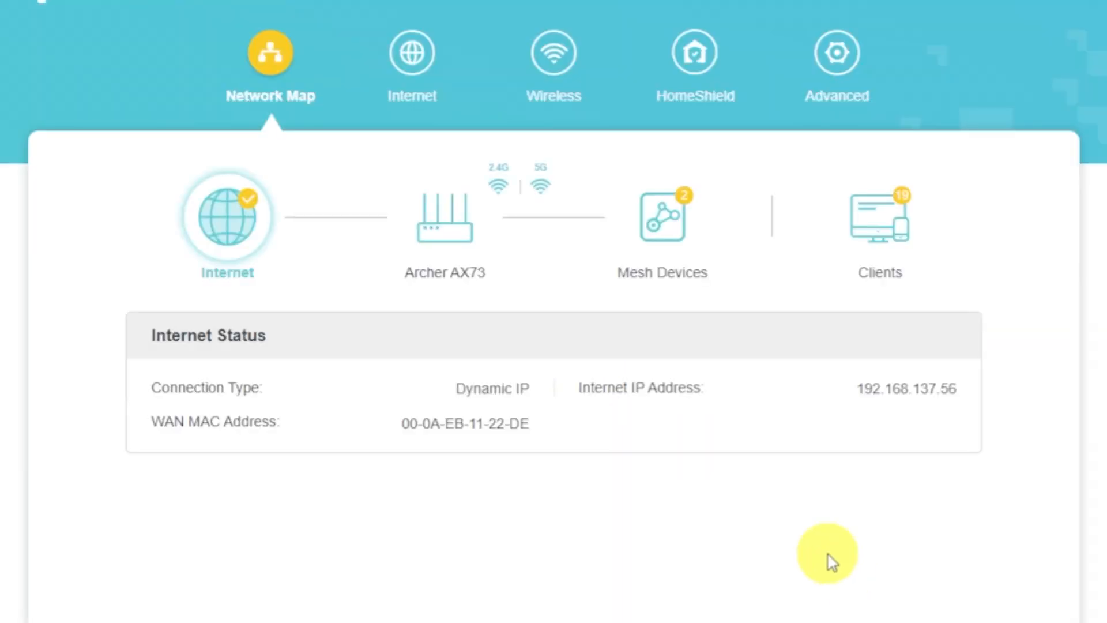
# Set the Internet Router MAC Address to Clone Current Device MAC and save
pyautogui.click(429, 81)
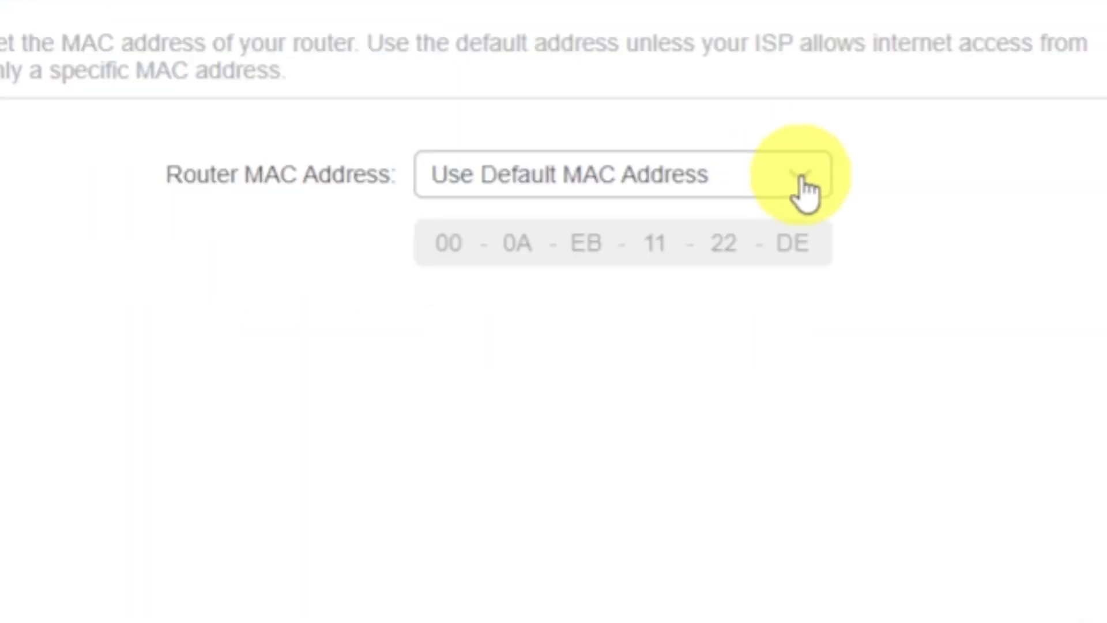
pyautogui.click(703, 482)
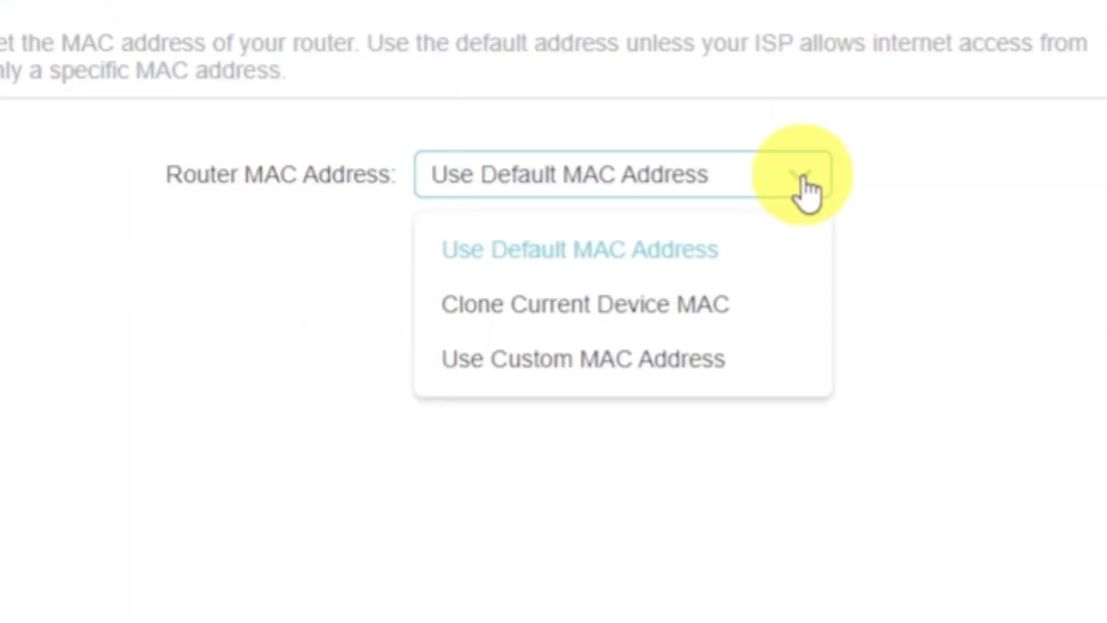
pyautogui.click(696, 296)
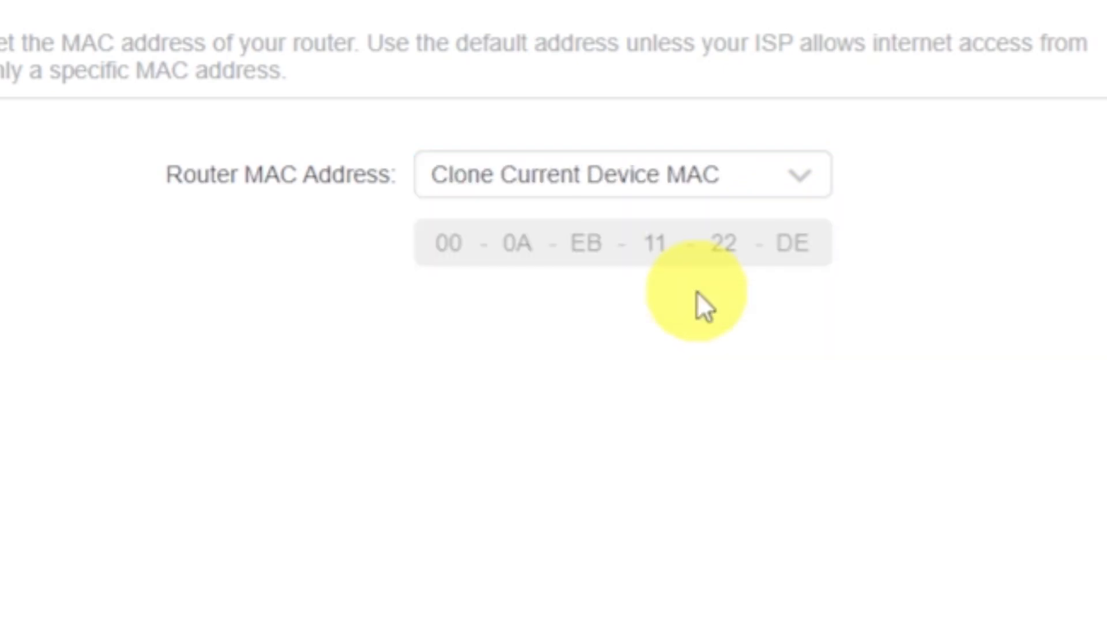
pyautogui.click(949, 591)
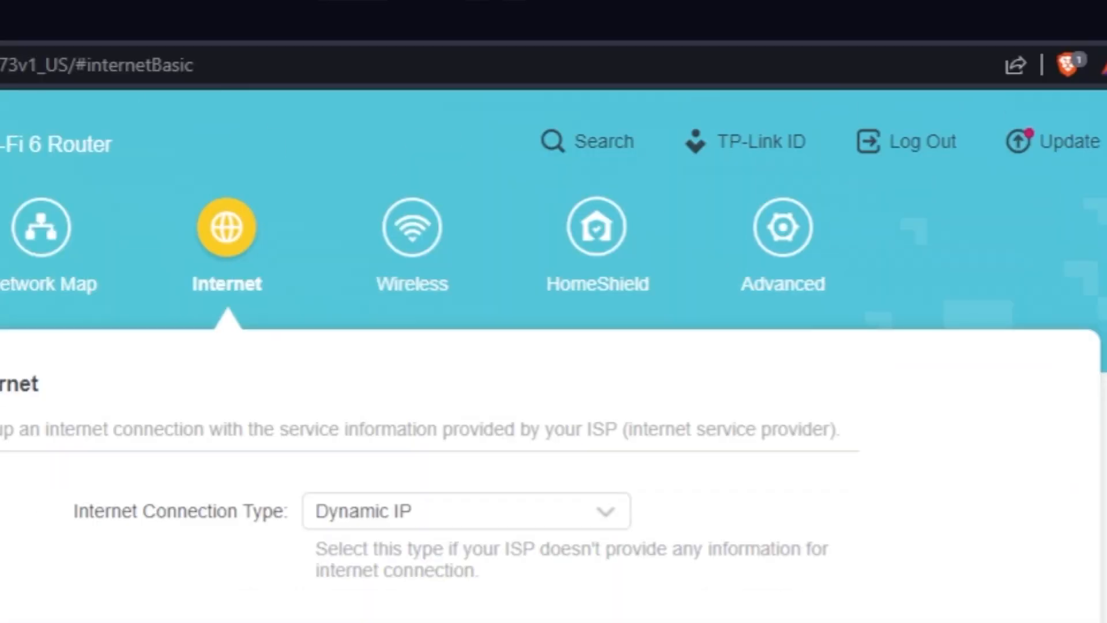
# Reboot the router a second time via Advanced > System > Reboot
pyautogui.click(807, 239)
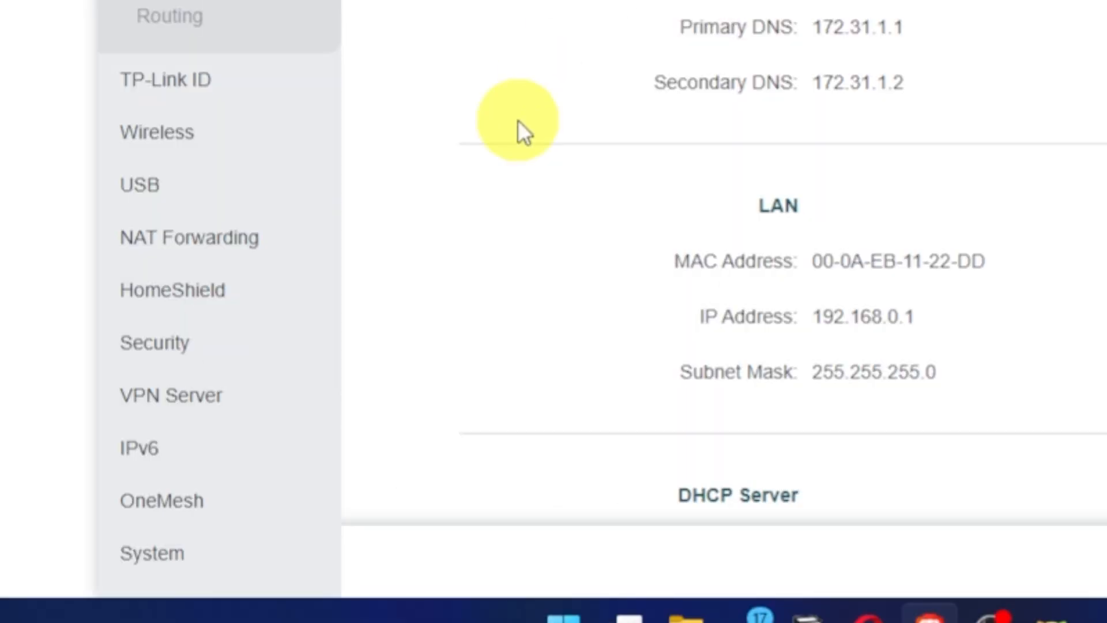
pyautogui.click(171, 557)
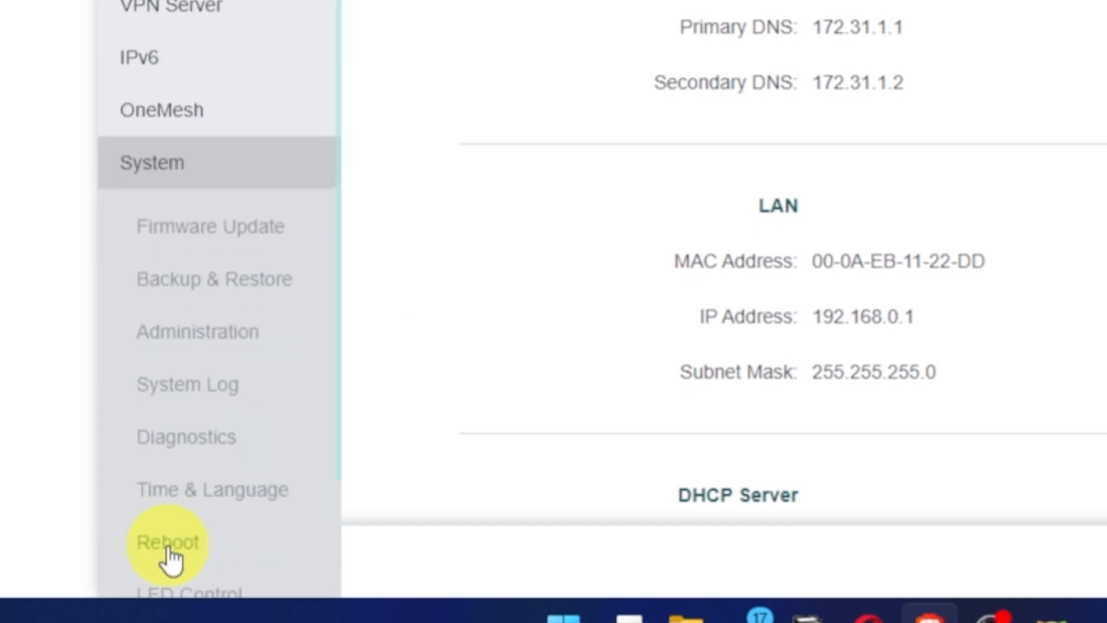
pyautogui.click(173, 542)
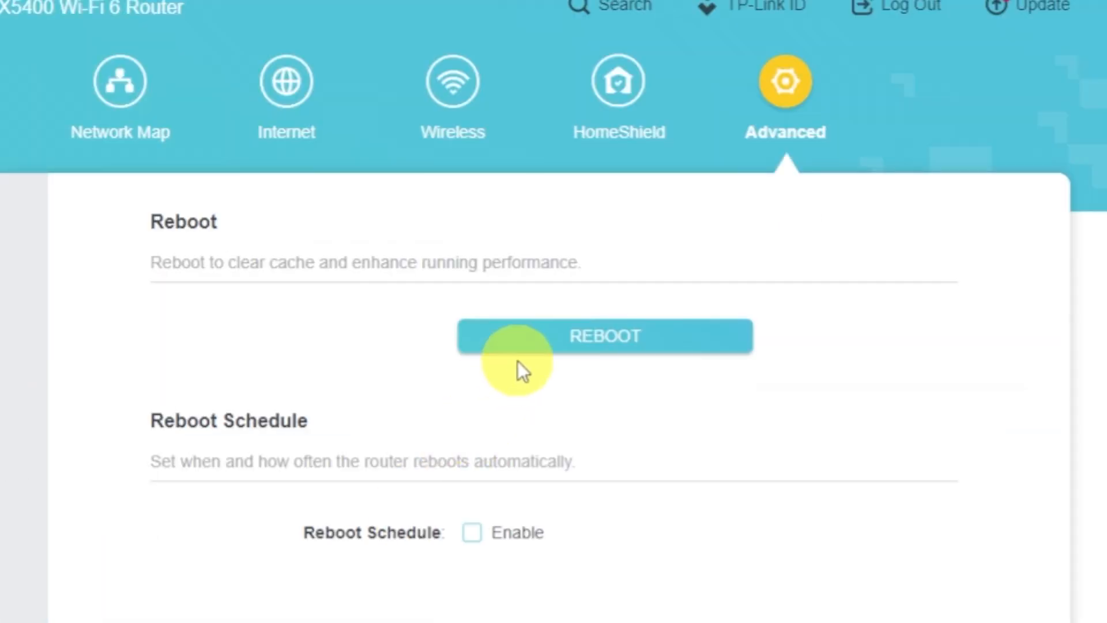
pyautogui.click(527, 344)
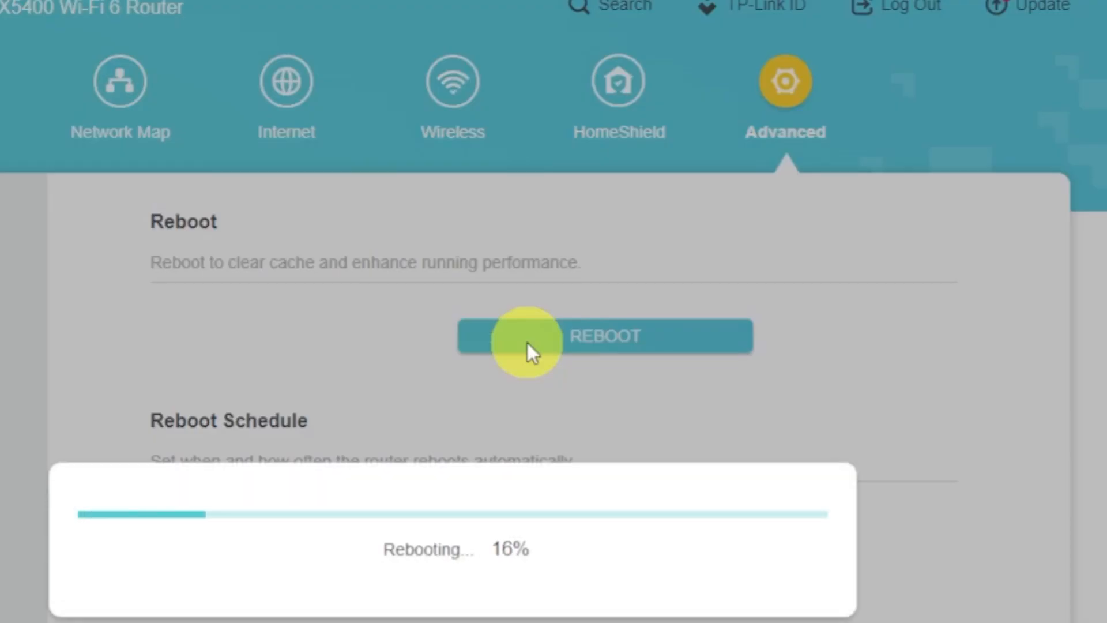